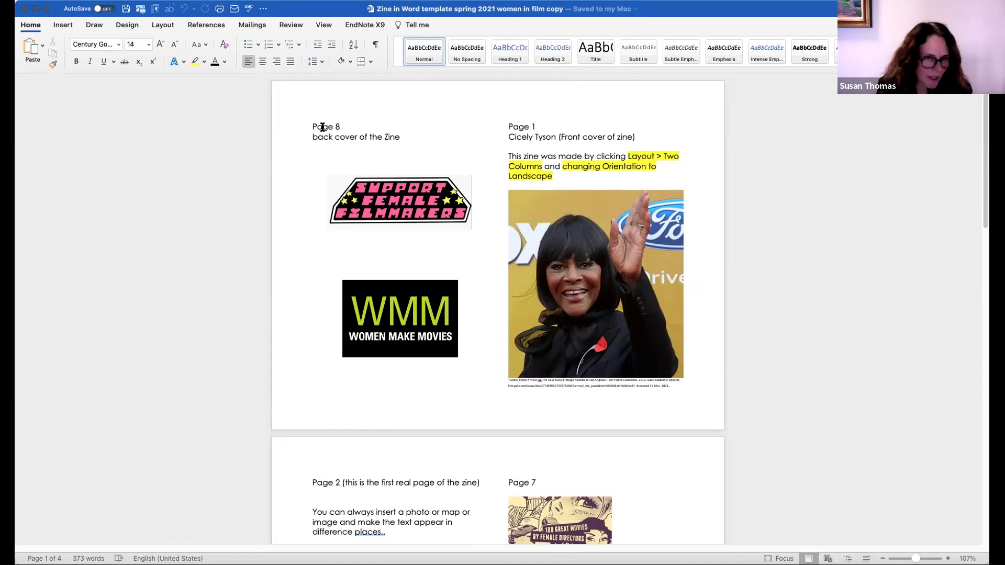
- Look through the women-in-film zine pages, starting from the Page 8 label
key(Home)
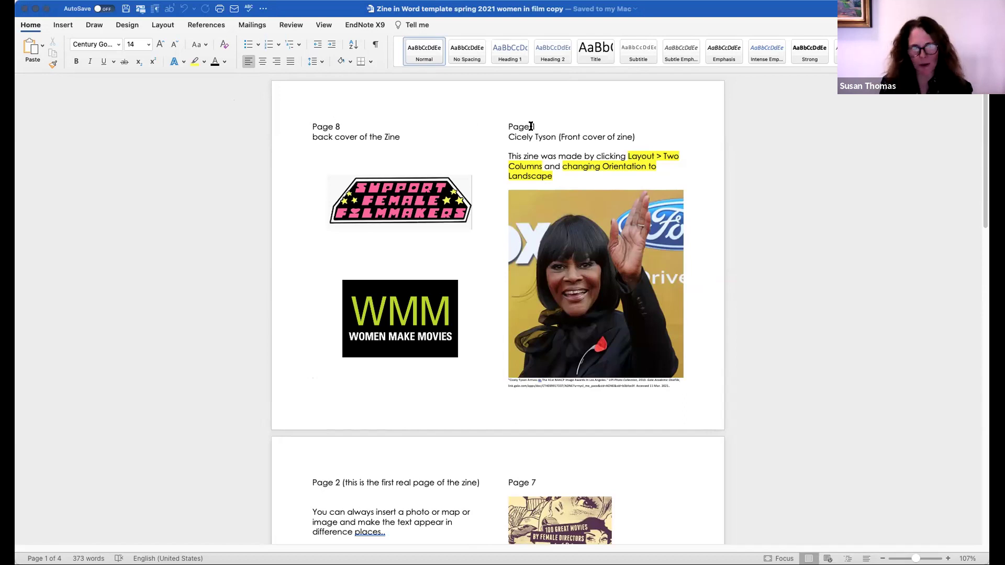
scroll(550, 271, down, 5)
scroll(550, 271, down, 6)
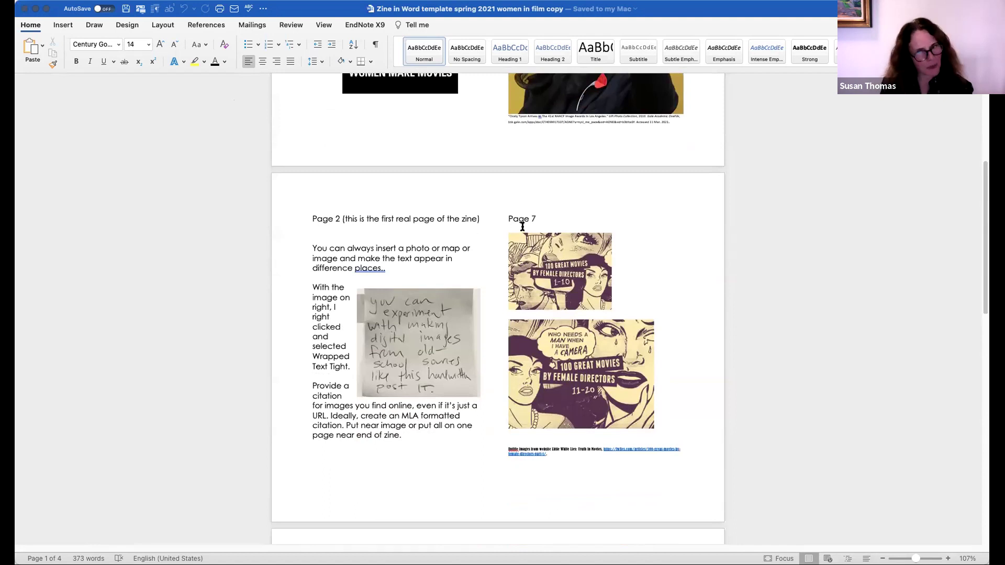
scroll(522, 226, down, 12)
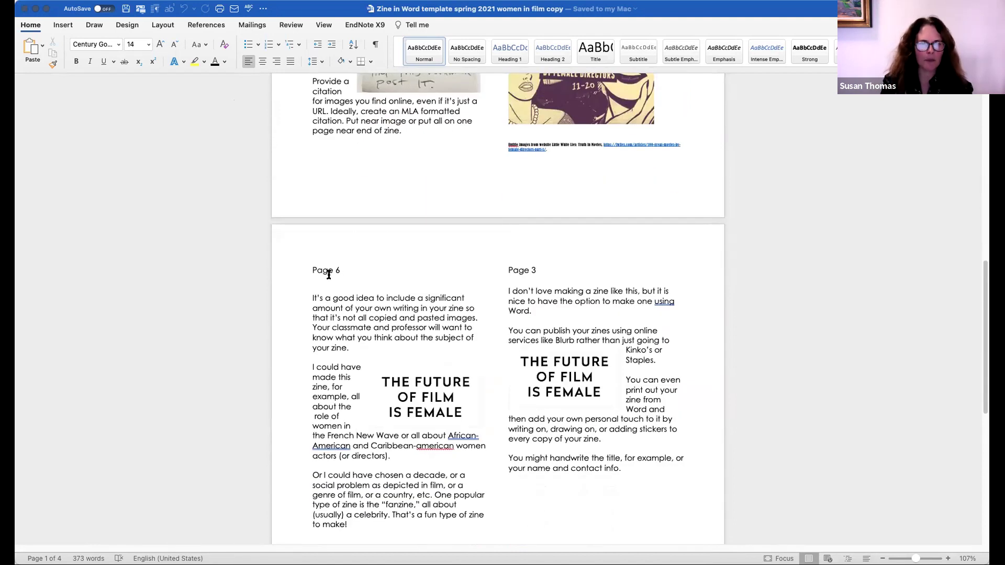
scroll(521, 275, down, 13)
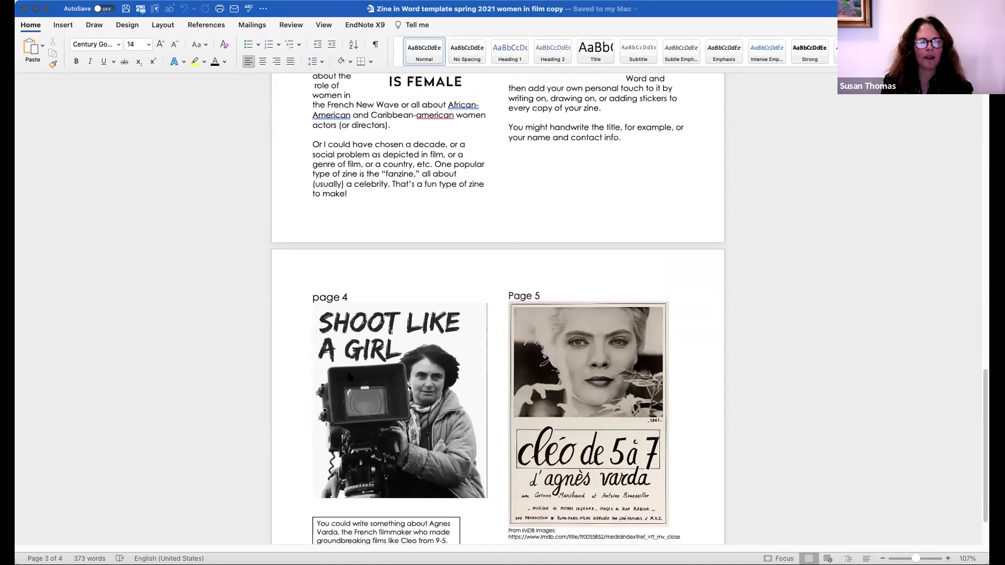
scroll(548, 329, up, 20)
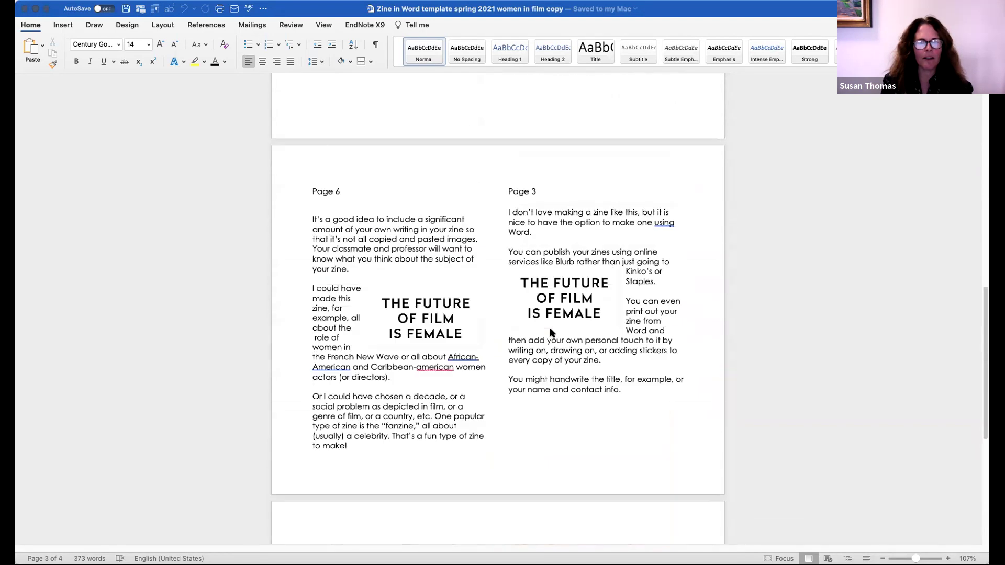
scroll(552, 335, up, 12)
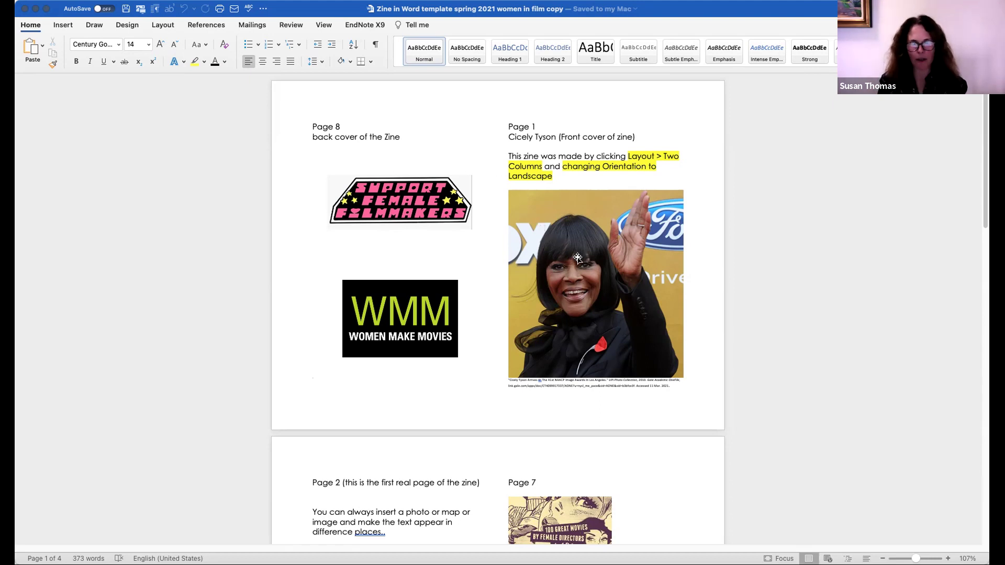
scroll(575, 256, down, 10)
scroll(578, 259, down, 1)
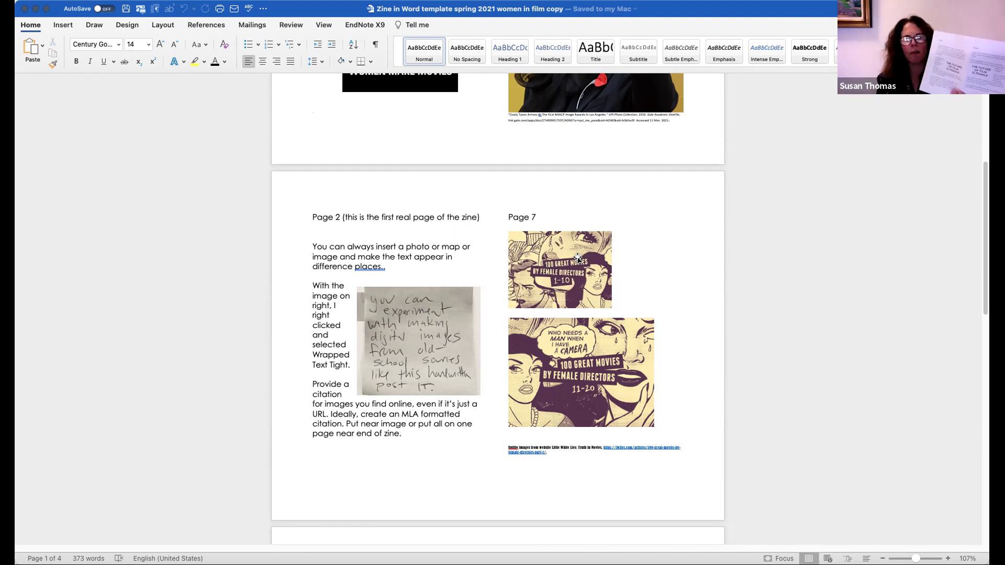
scroll(578, 257, down, 12)
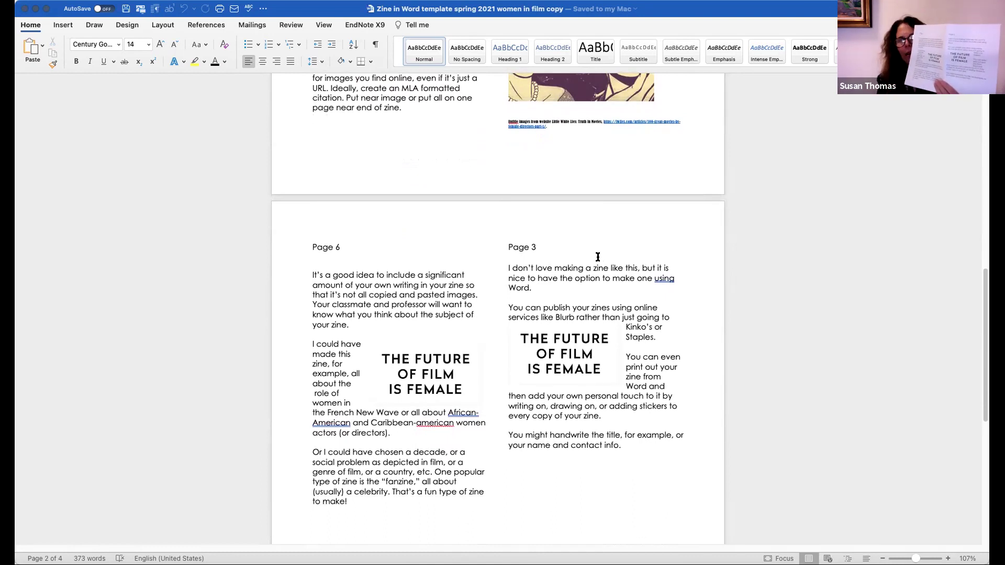
scroll(598, 257, down, 14)
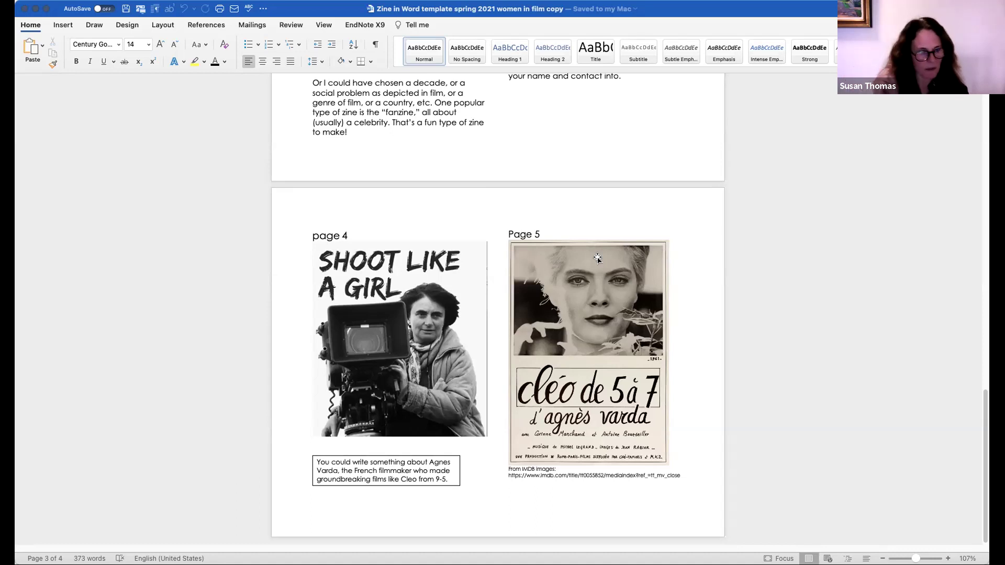
- Return to the top and switch to the blank 'Word zine template 8 columns or pages' document
scroll(586, 254, up, 15)
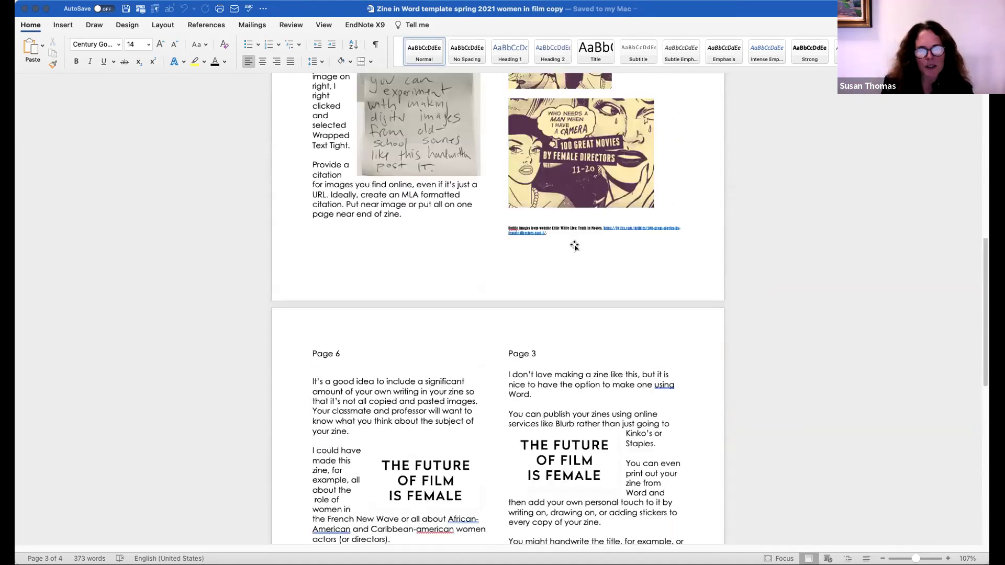
scroll(574, 249, up, 5)
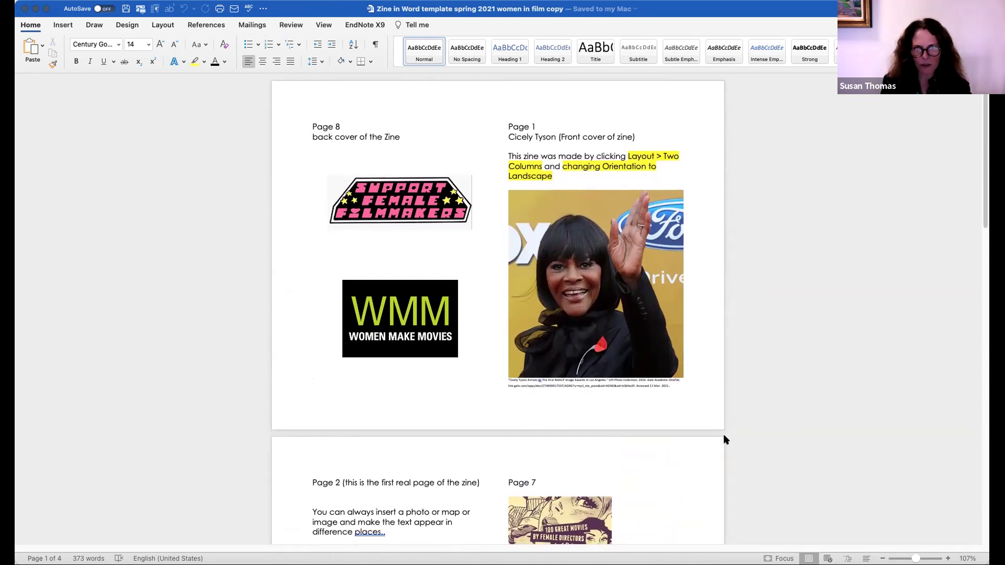
key(super+grave)
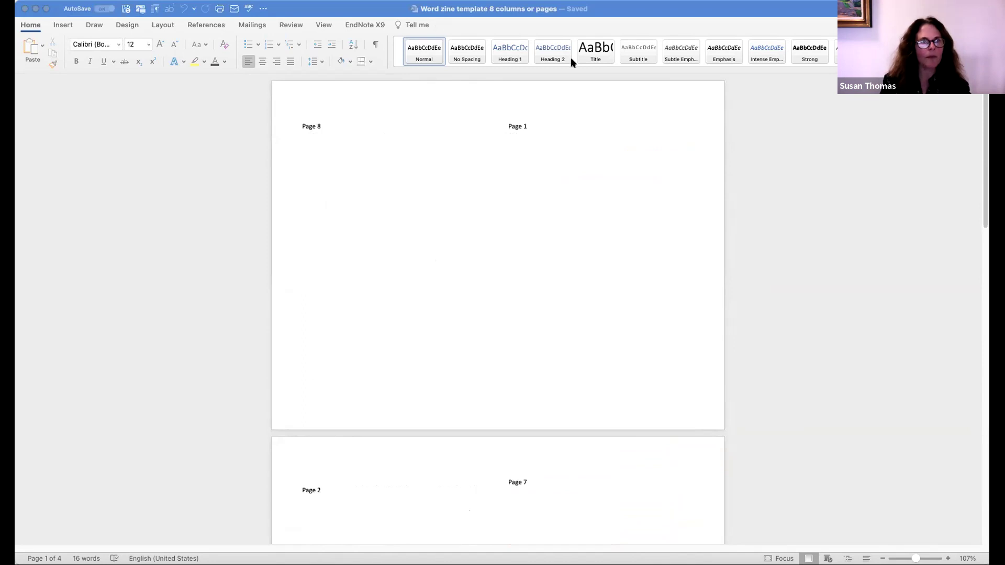
click(23, 10)
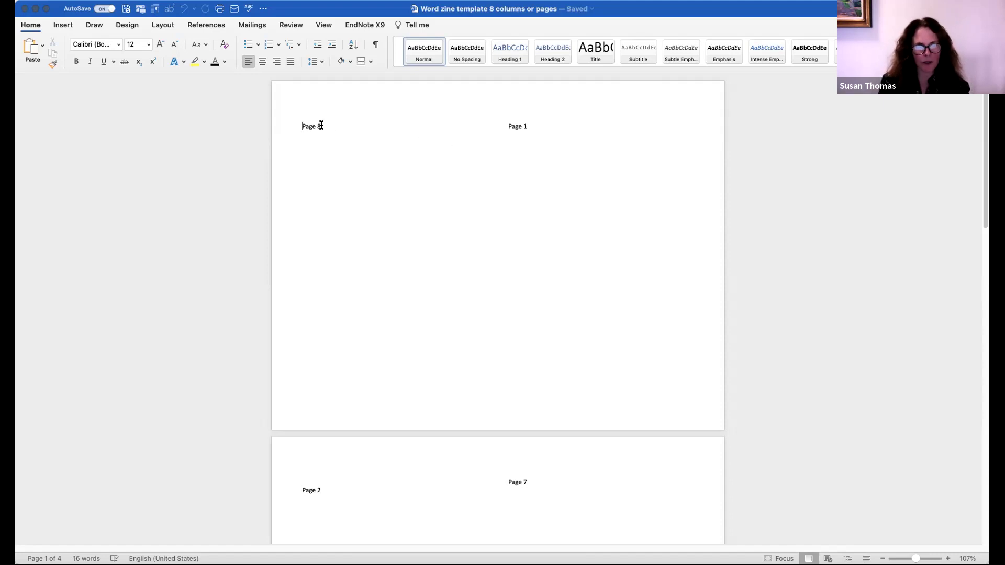
key(BackSpace)
key(BackSpace)
key(BackSpace)
key(BackSpace)
key(BackSpace)
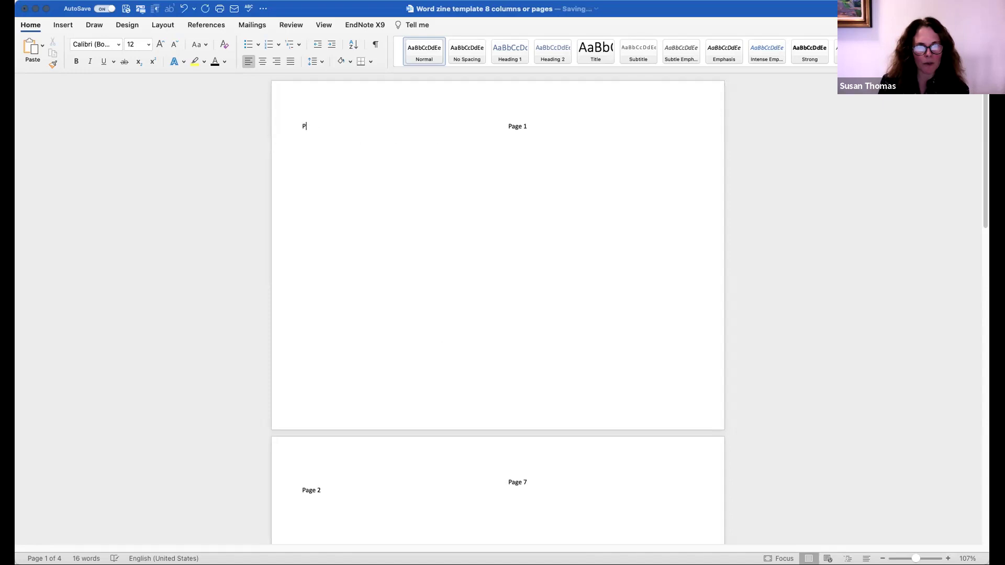
key(BackSpace)
text(page 8)
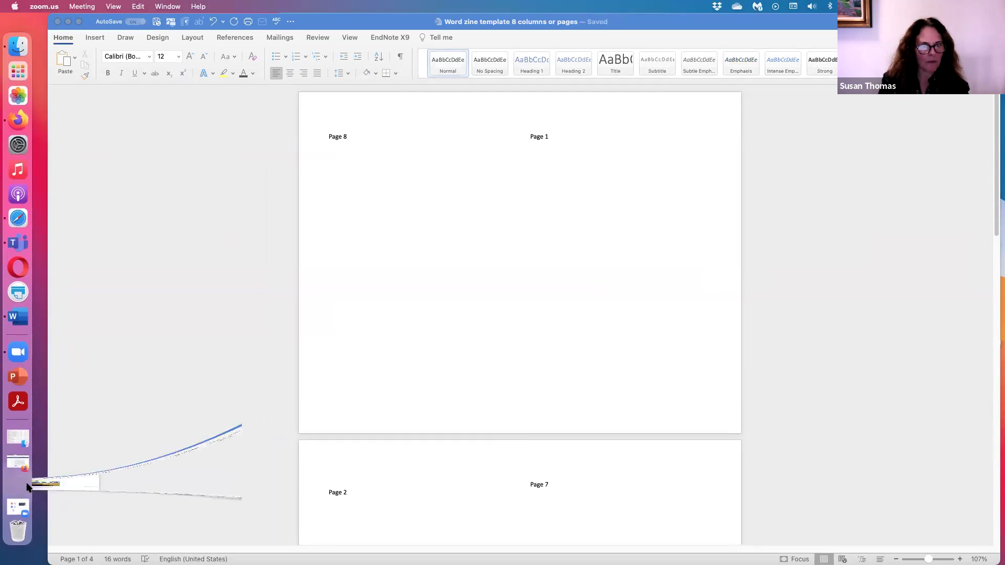
- In the women-in-film zine, try removing the Page 8 back cover label and how-it-was-made sentence, then undo
click(18, 486)
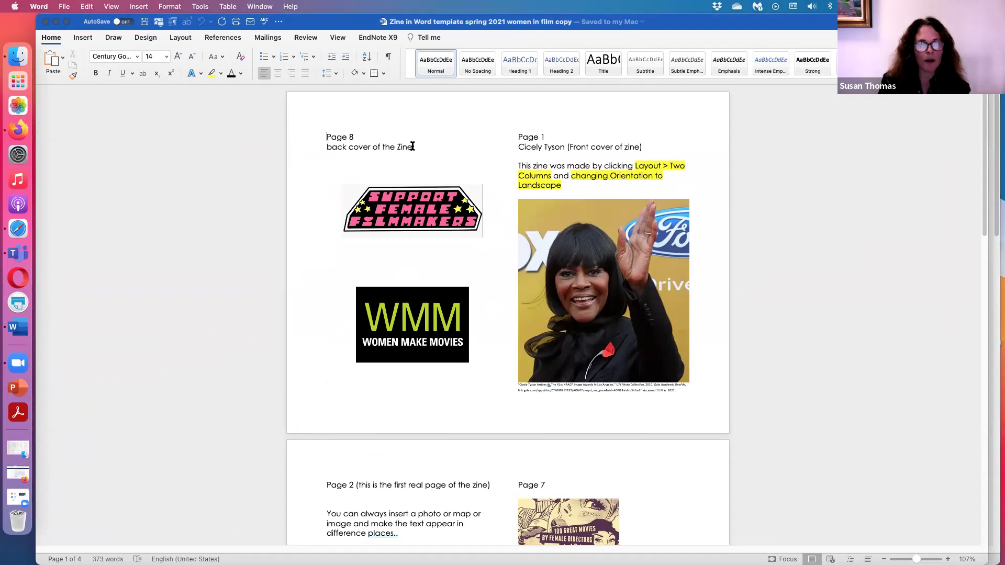
drag(413, 147, 335, 138)
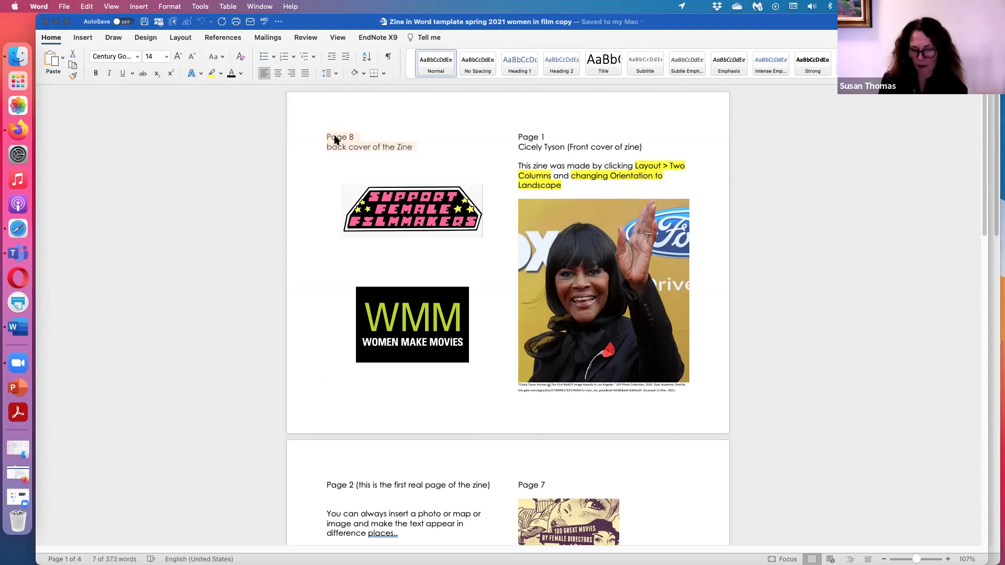
key(BackSpace)
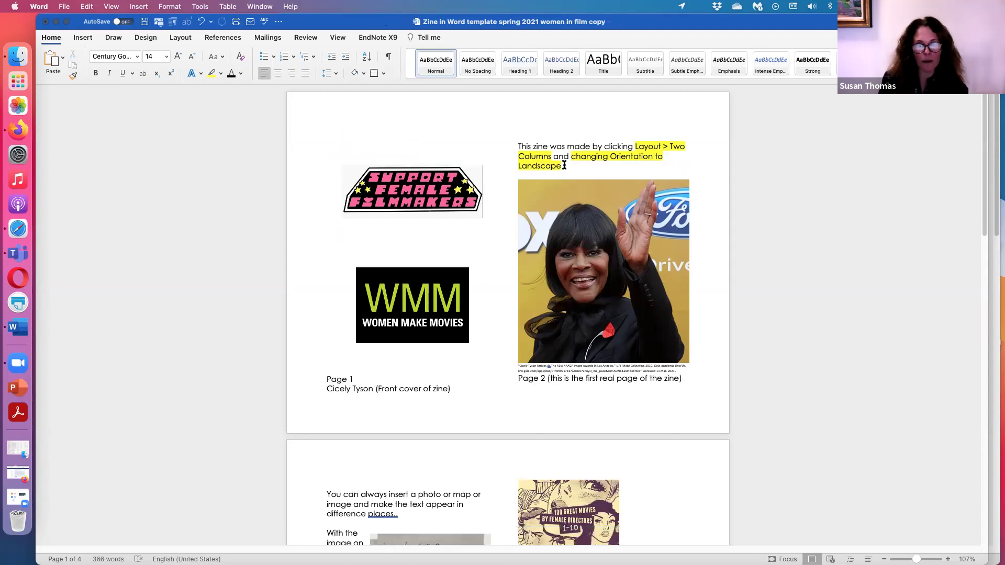
drag(563, 166, 509, 136)
key(BackSpace)
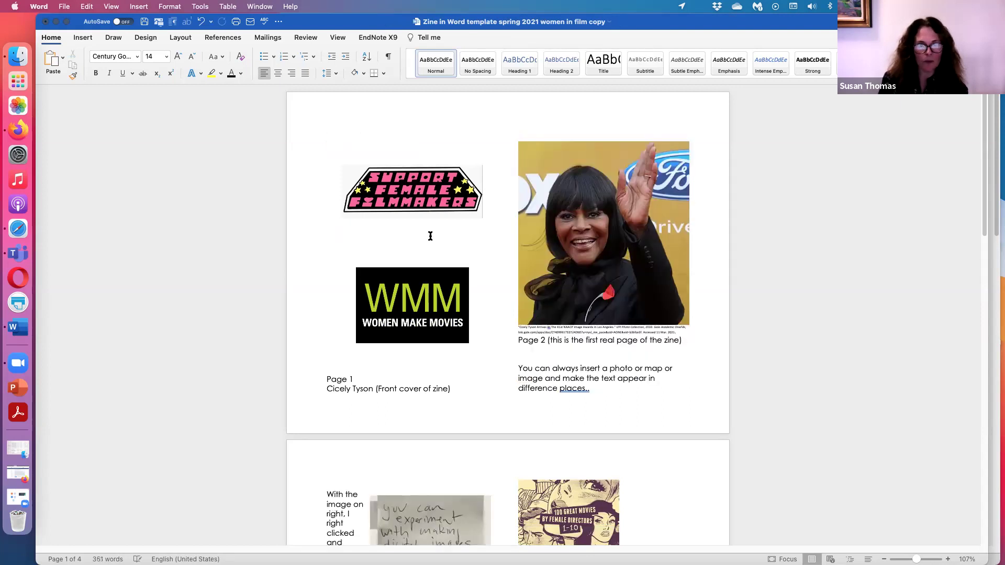
scroll(429, 236, down, 3)
scroll(429, 239, down, 4)
scroll(386, 282, up, 1)
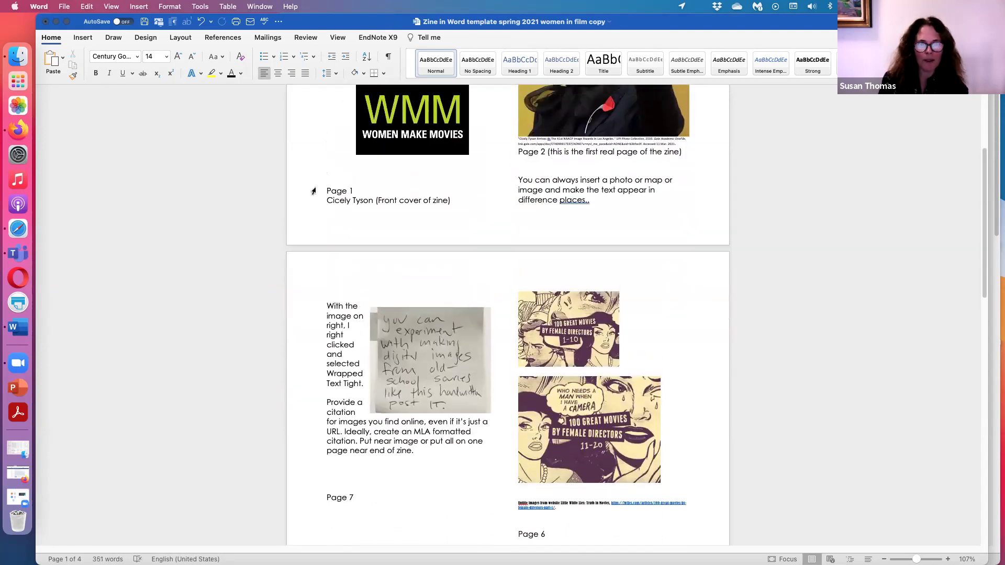
key(ctrl+z)
key(ctrl+z)
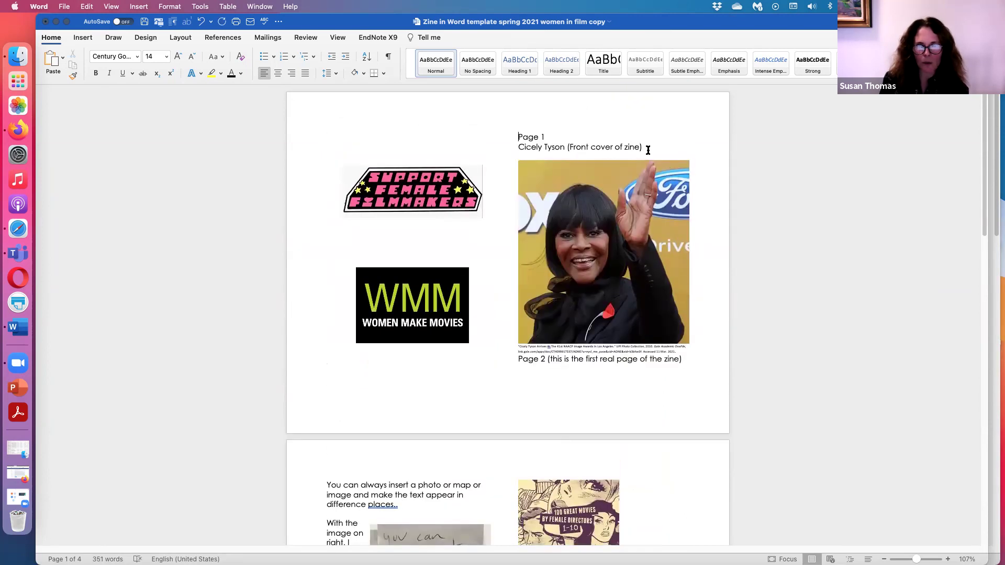
- Delete the Page 1 cover label text
drag(646, 148, 521, 138)
key(BackSpace)
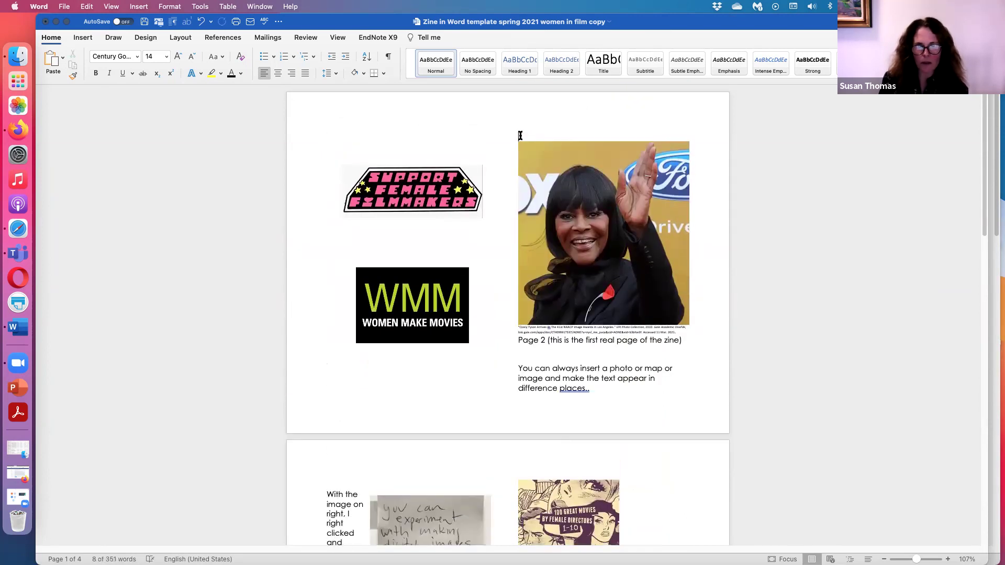
scroll(536, 252, down, 4)
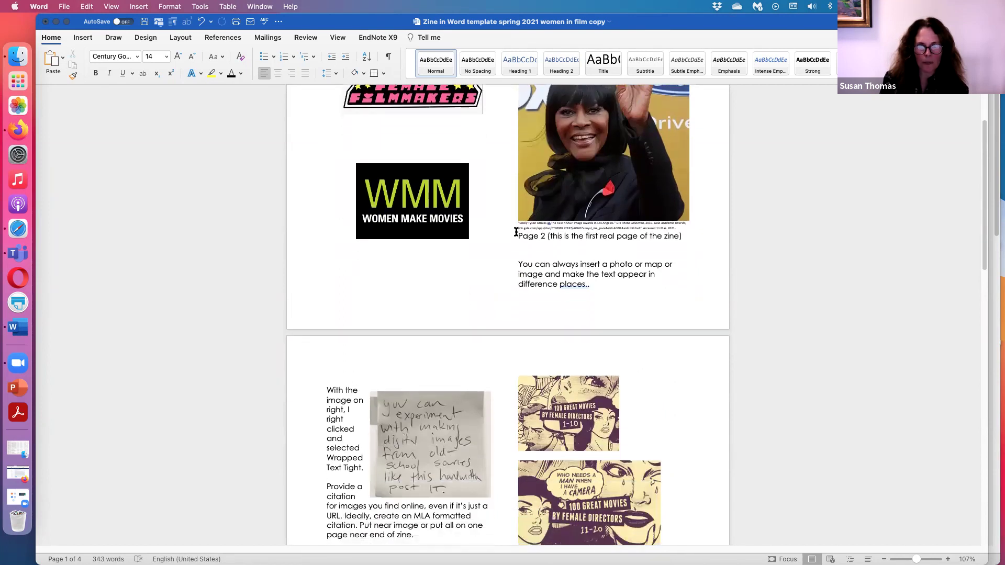
- Push the Page 2 label onto the next page and delete it with its empty line
click(518, 236)
key(Return)
key(Return)
key(Return)
key(Return)
key(Return)
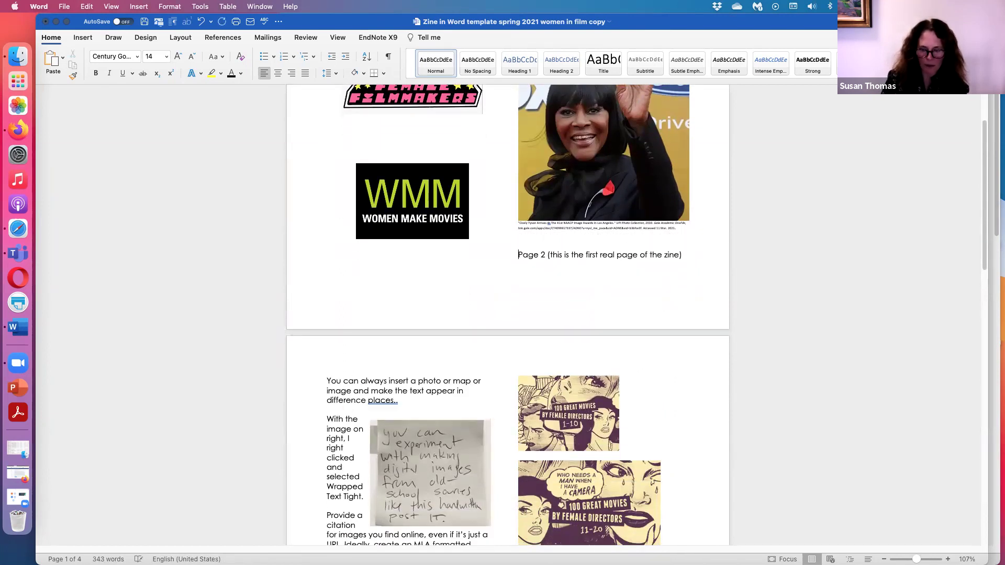
key(Return)
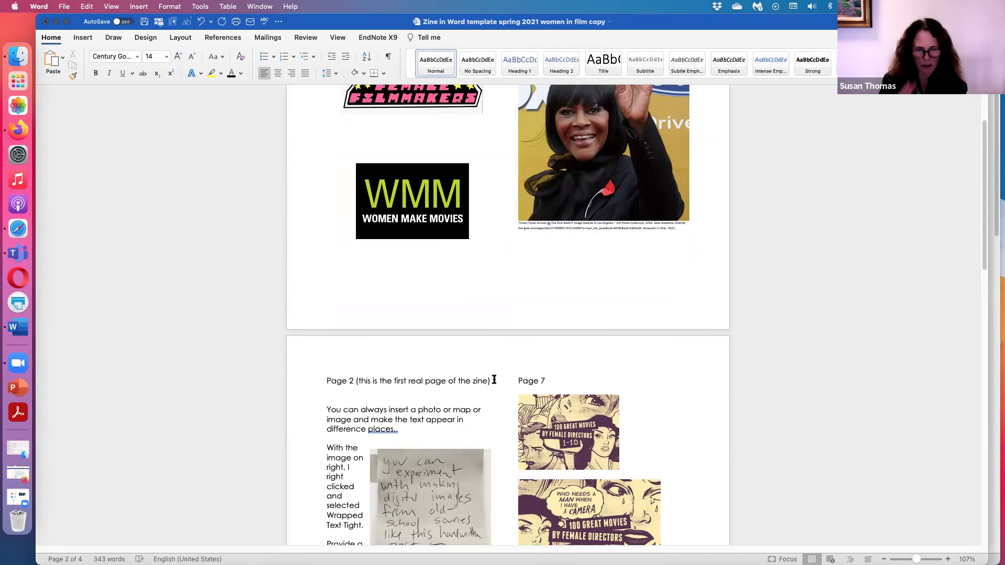
drag(494, 380, 328, 379)
key(BackSpace)
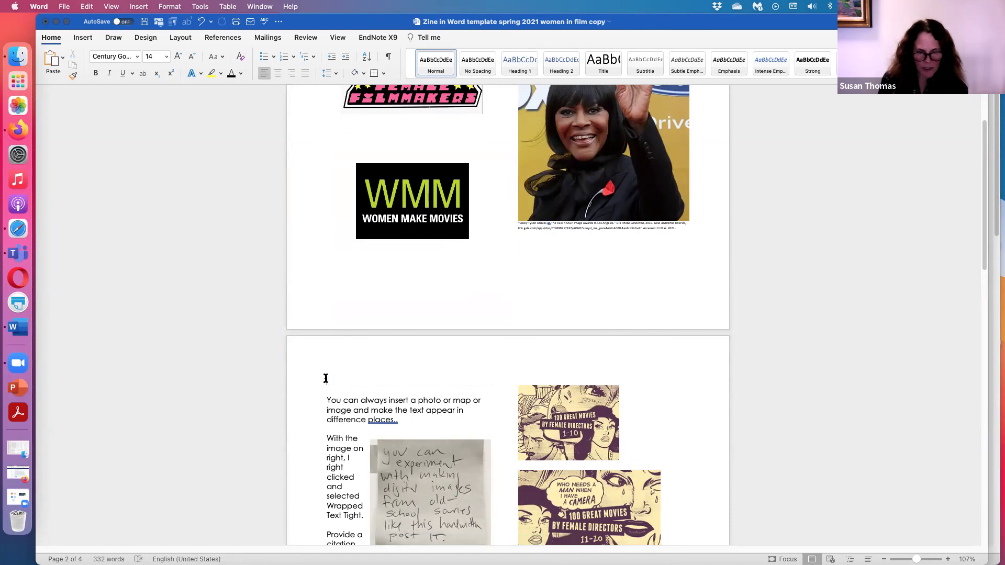
key(BackSpace)
- Erase the Page 7 and Page 6 labels, keeping the blank line above the left column
scroll(401, 431, down, 3)
scroll(401, 431, down, 1)
click(337, 425)
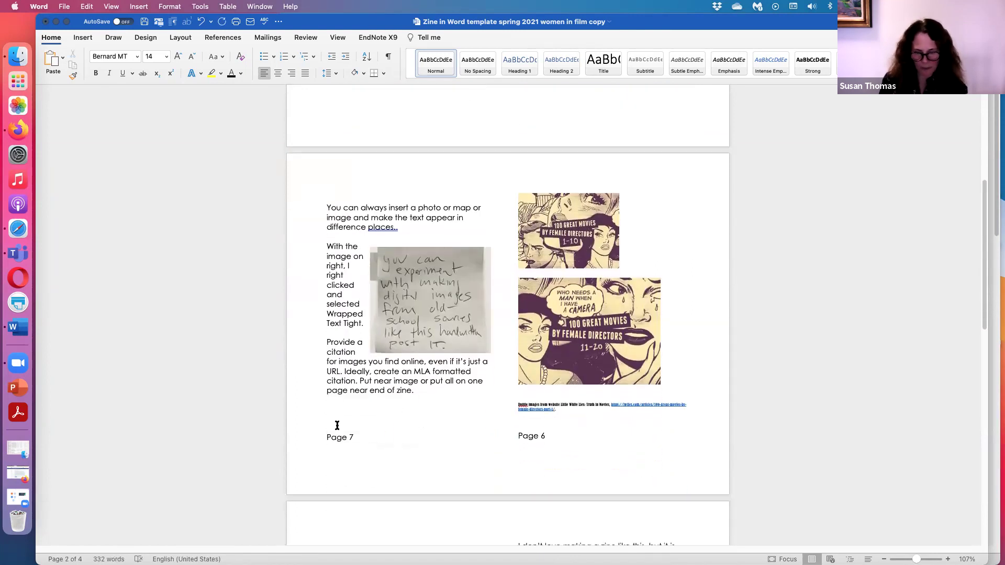
key(Return)
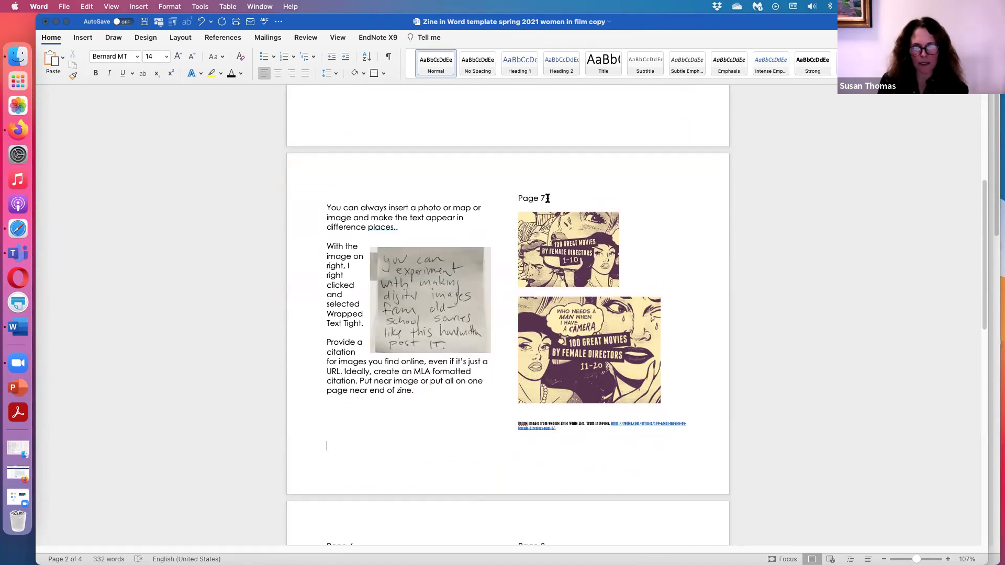
click(548, 197)
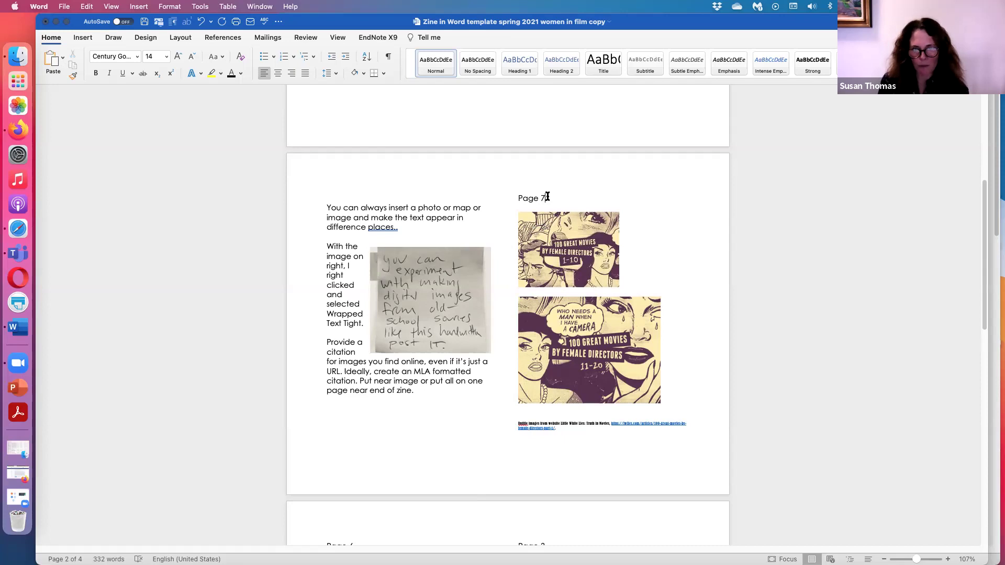
key(BackSpace)
scroll(371, 276, down, 5)
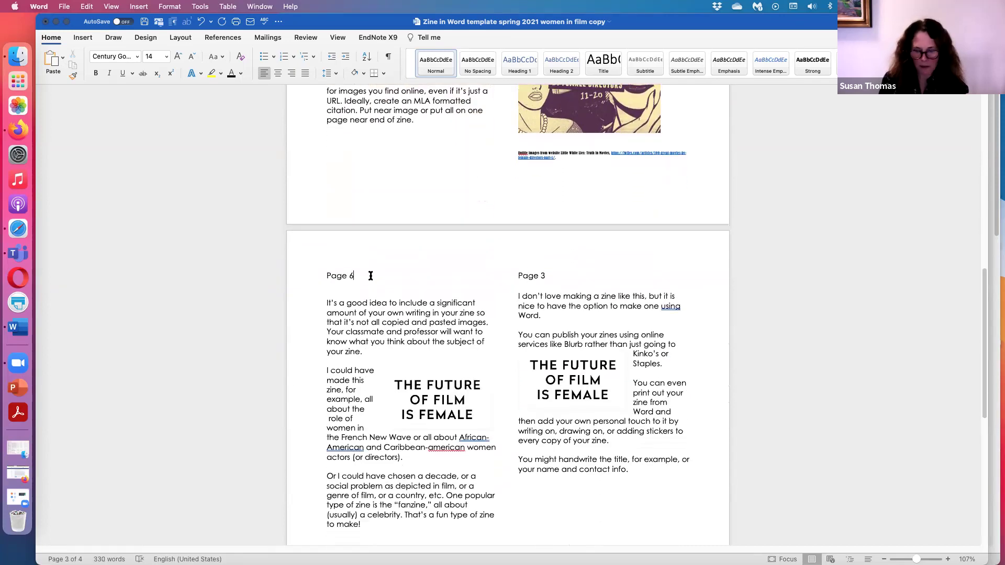
key(BackSpace)
key(BackSpace)
key(BackSpace)
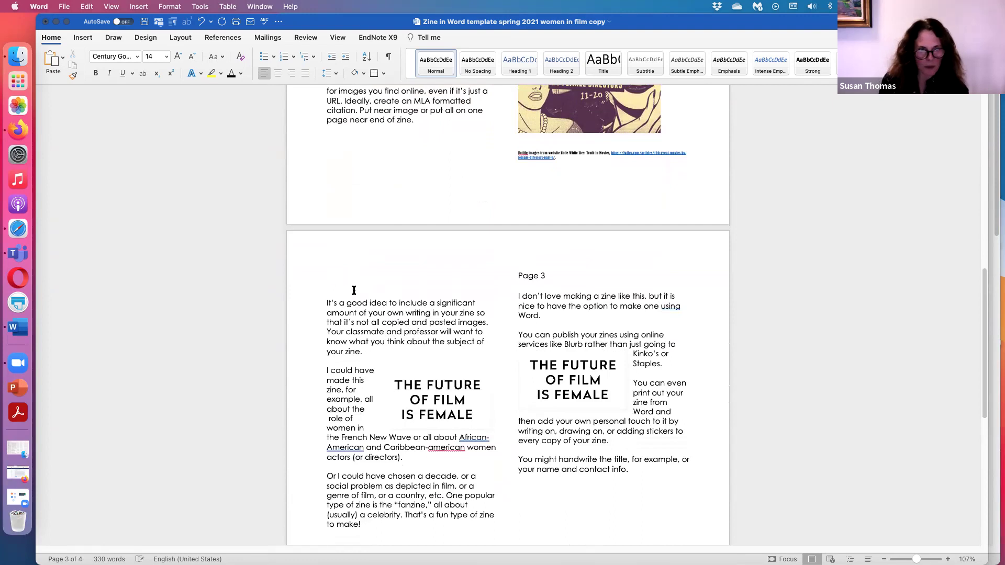
key(BackSpace)
key(BackSpace)
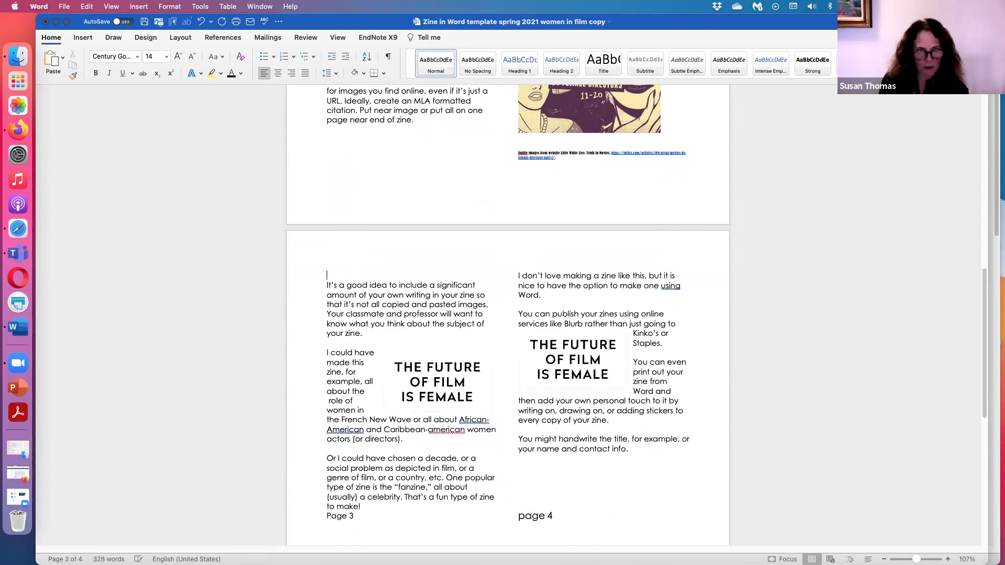
scroll(382, 290, down, 6)
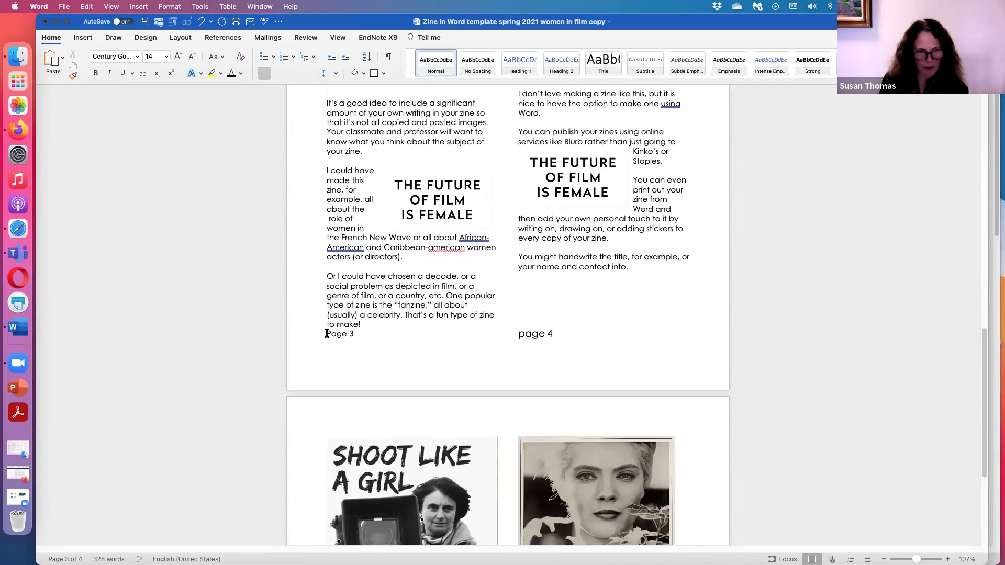
key(cmd+z)
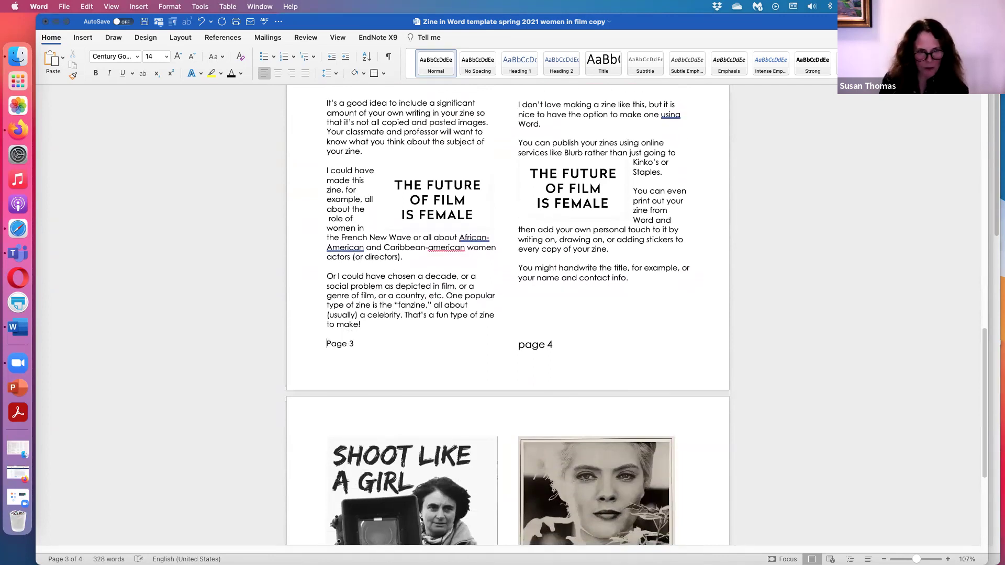
- Delete the Page 3 label along with its blank line
scroll(559, 194, up, 2)
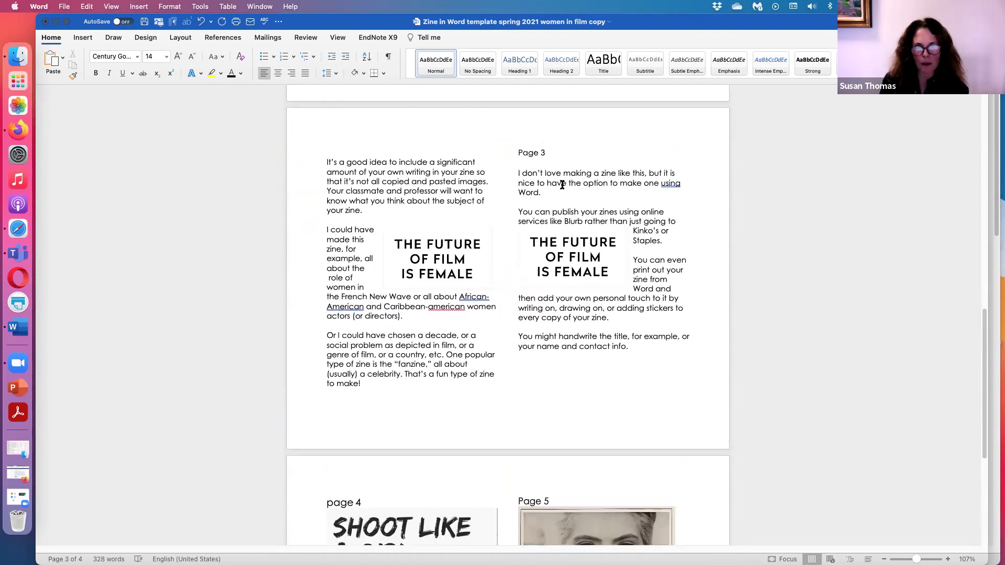
click(532, 162)
key(BackSpace)
key(BackSpace)
key(BackSpace)
key(BackSpace)
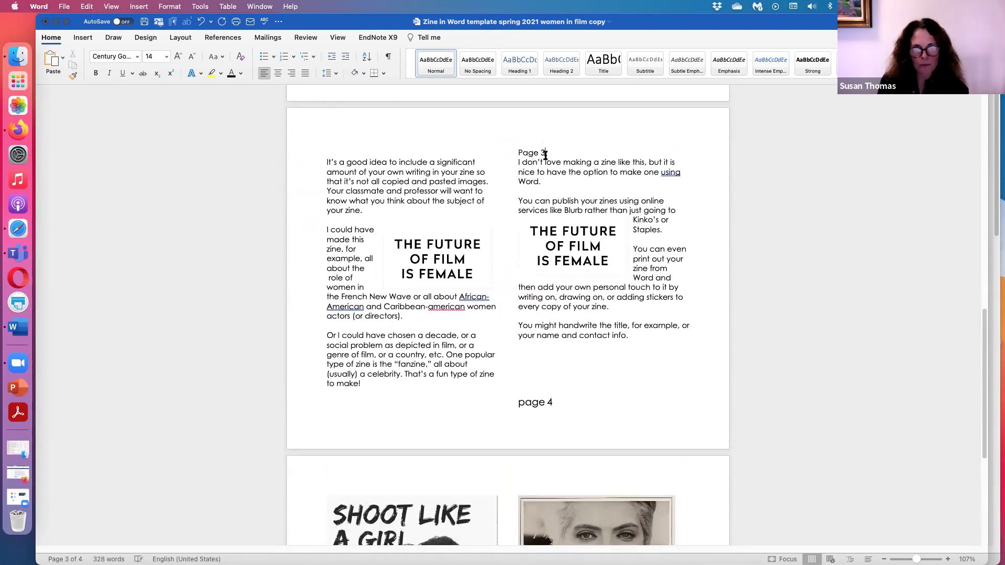
key(BackSpace)
key(BackSpace)
key(BackSpace)
- Move page 4 to the next page, then delete the page 4 and Page 5 labels
click(527, 383)
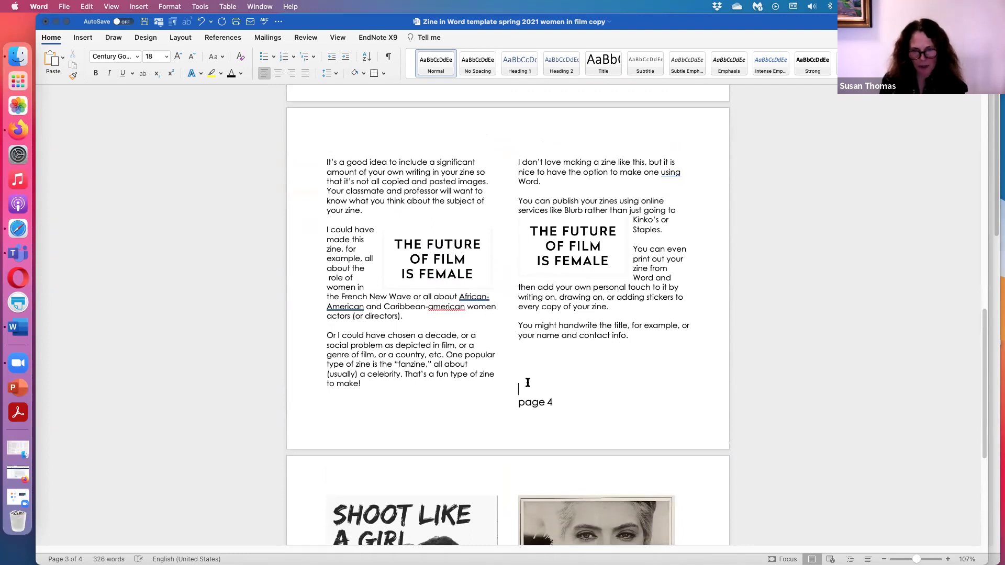
key(Return)
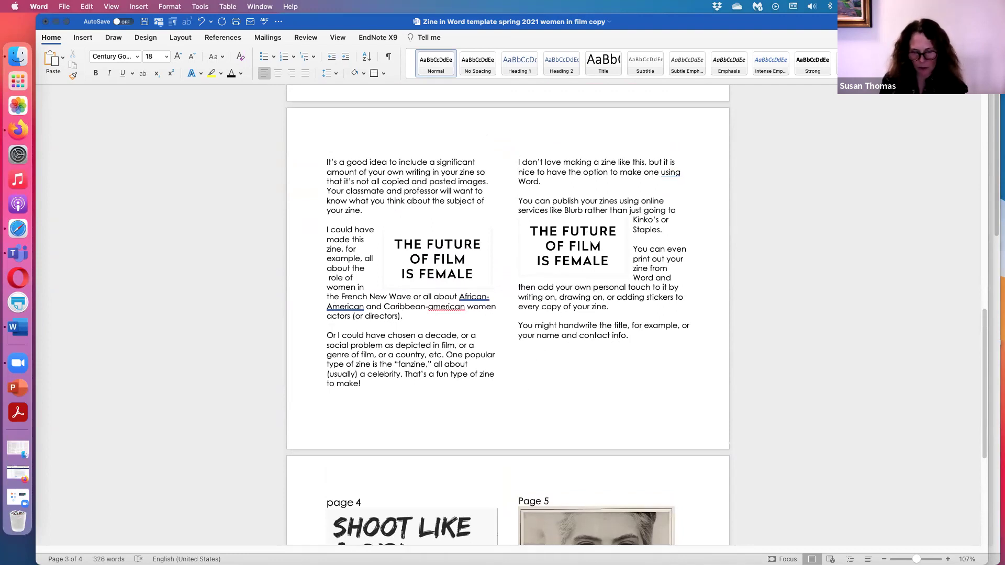
scroll(411, 406, down, 4)
drag(370, 403, 313, 398)
key(BackSpace)
scroll(408, 403, down, 6)
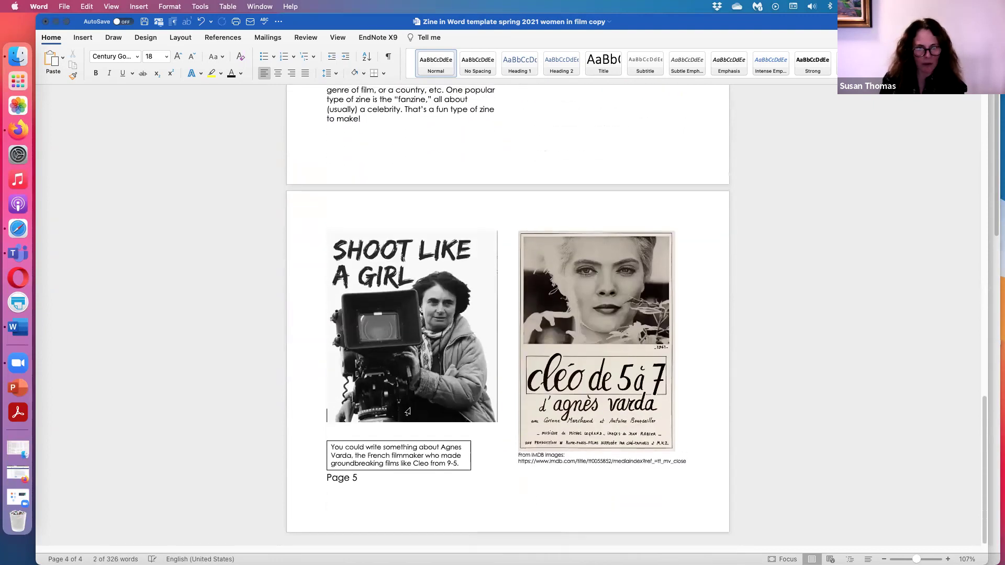
drag(369, 484, 323, 485)
key(BackSpace)
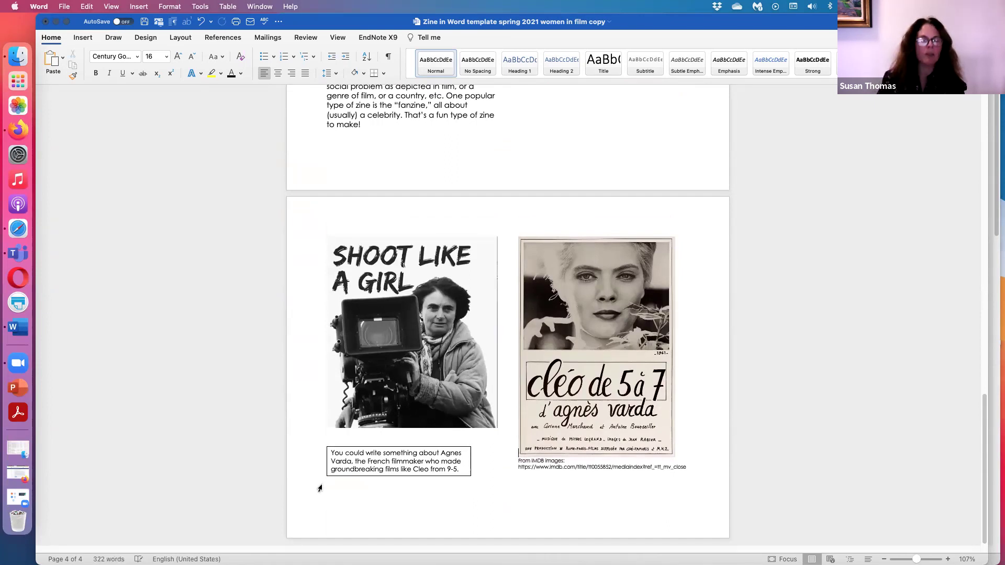
scroll(568, 361, up, 1)
scroll(569, 361, up, 20)
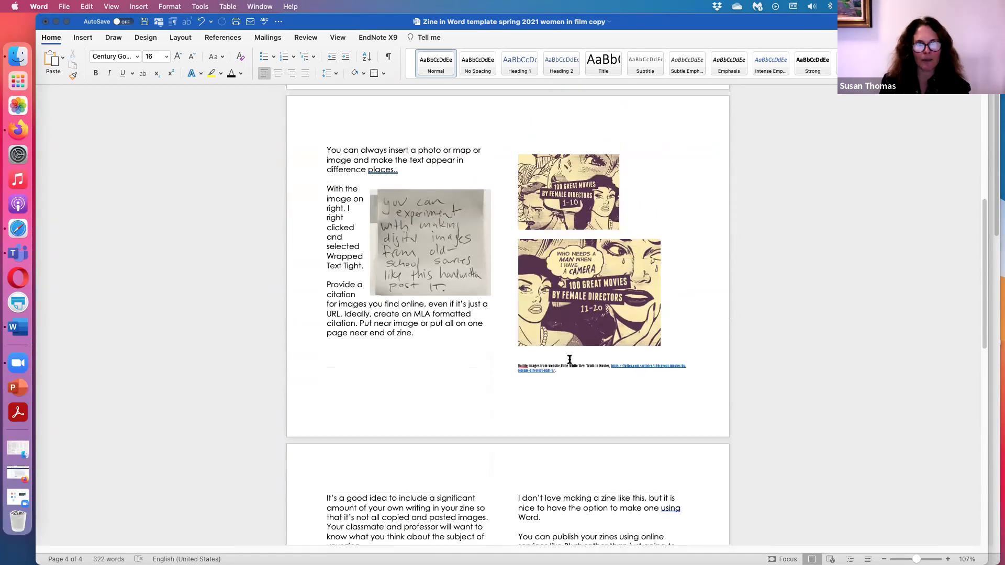
scroll(570, 359, down, 7)
scroll(570, 360, up, 7)
scroll(570, 360, down, 9)
scroll(570, 360, down, 15)
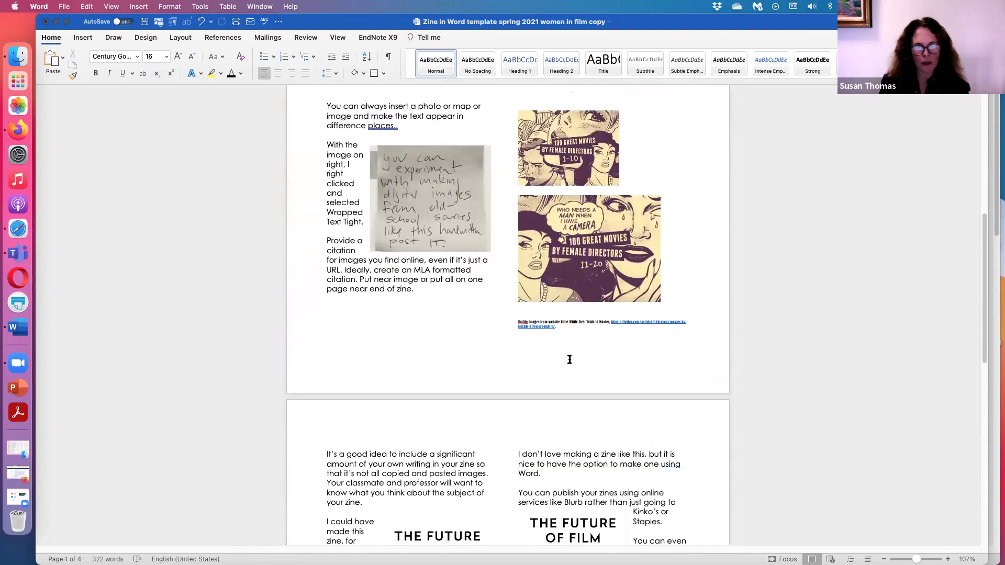
scroll(570, 360, down, 10)
scroll(570, 360, up, 20)
scroll(569, 360, up, 1)
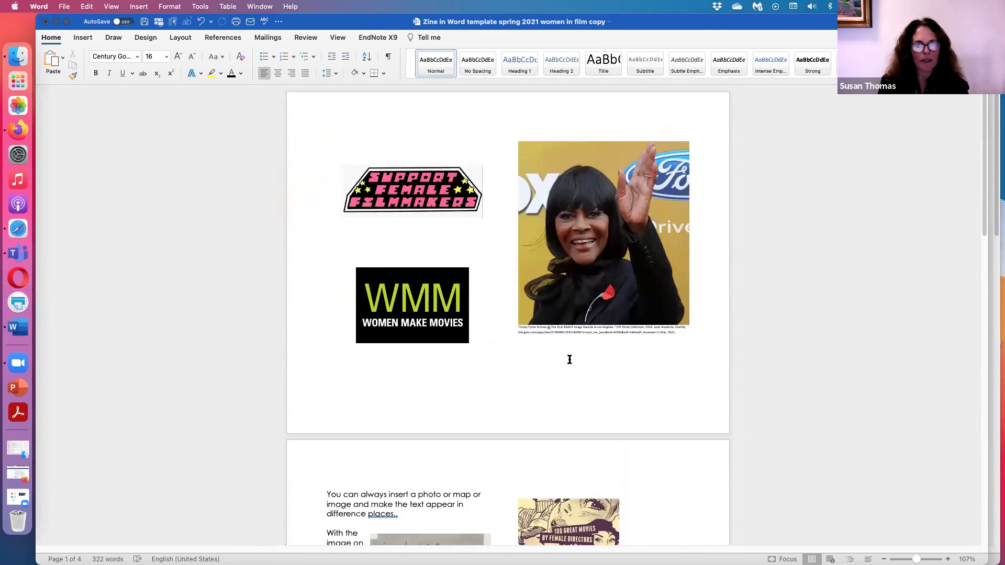